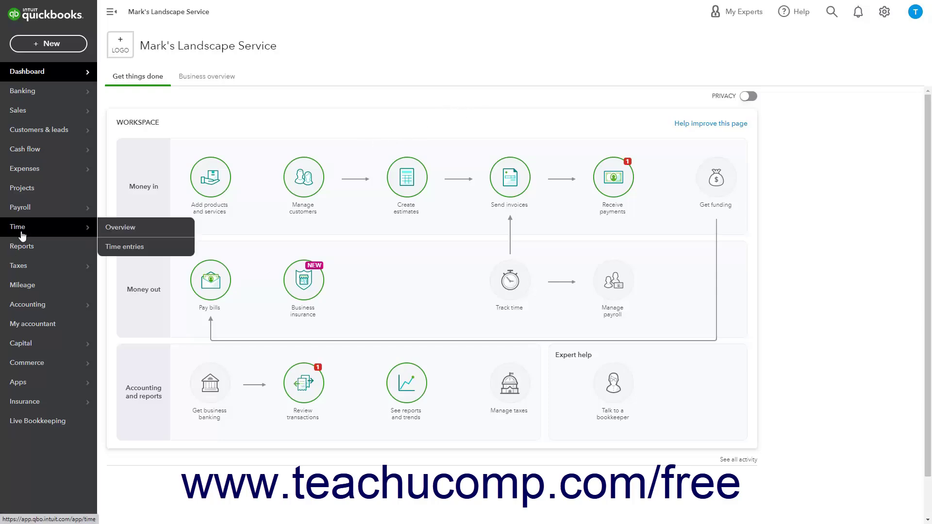
Open the Time section and look over its Time entries and Overview pages.
click(22, 232)
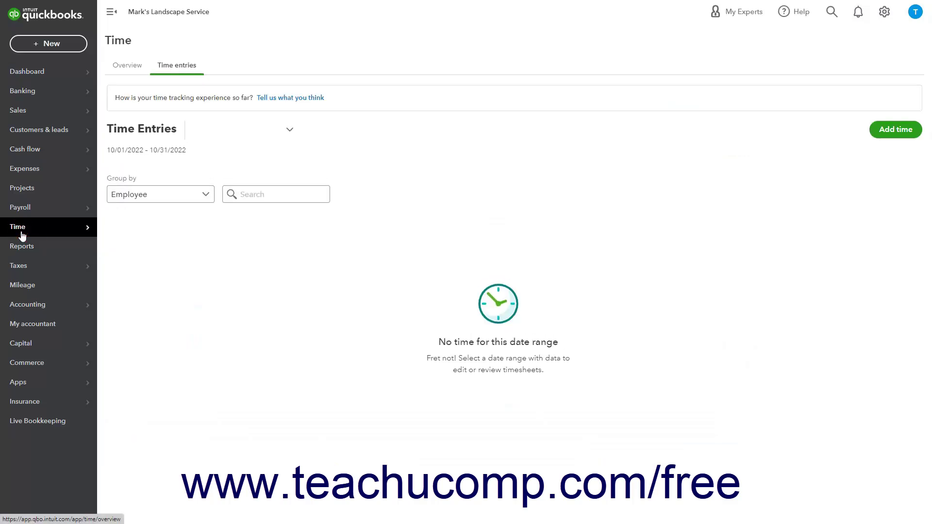
click(131, 73)
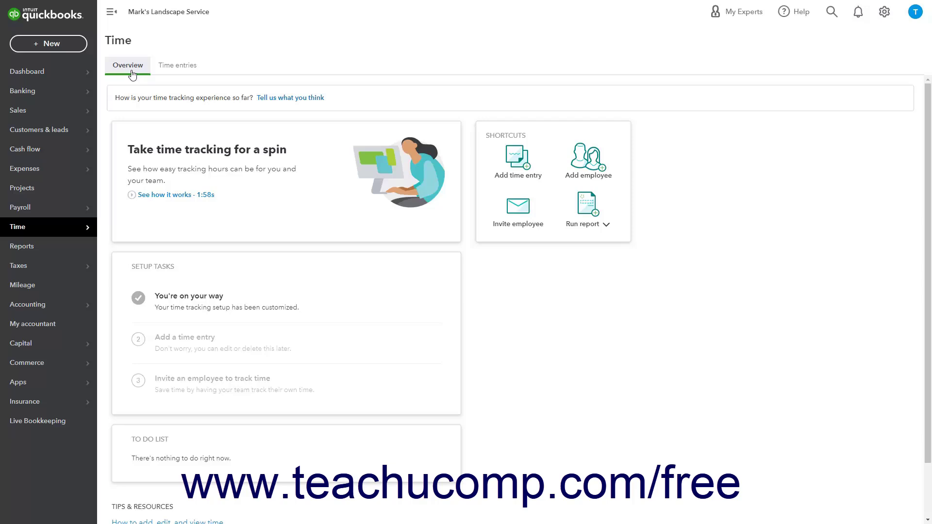
click(163, 73)
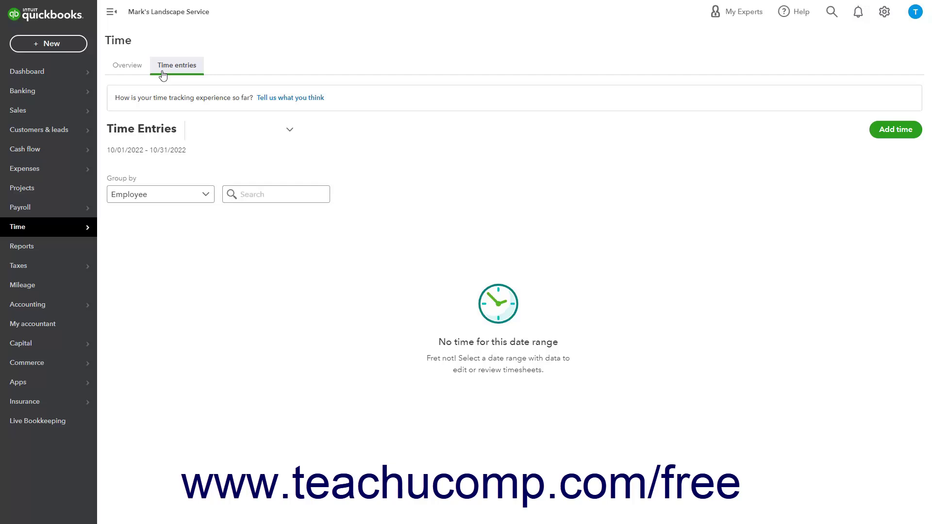
click(137, 73)
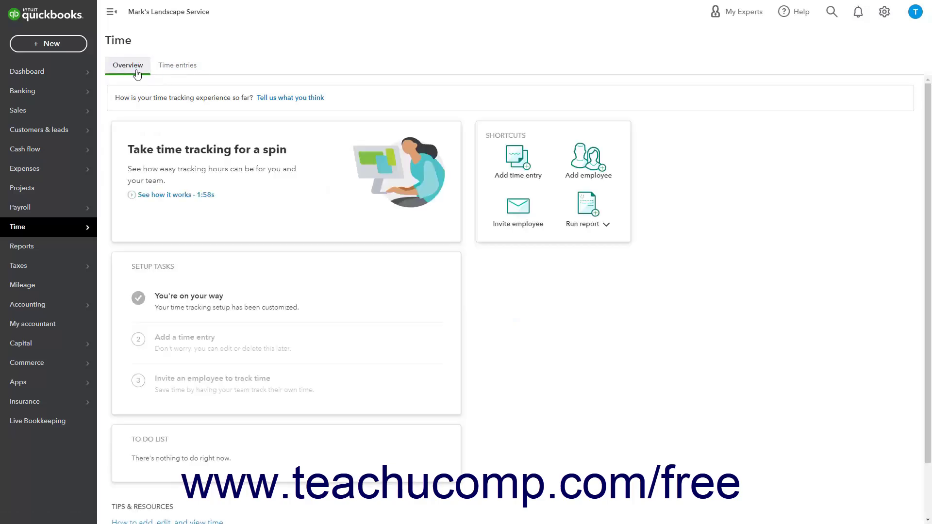
Add a new employee with the first and last name, leaving the billing rate blank, and save the record.
click(581, 182)
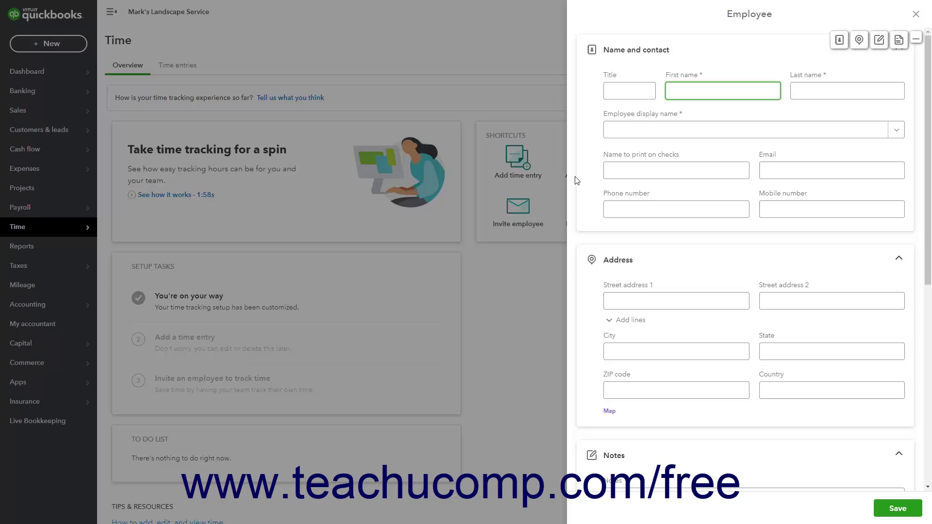
text(Jack)
key(Tab)
text(Black)
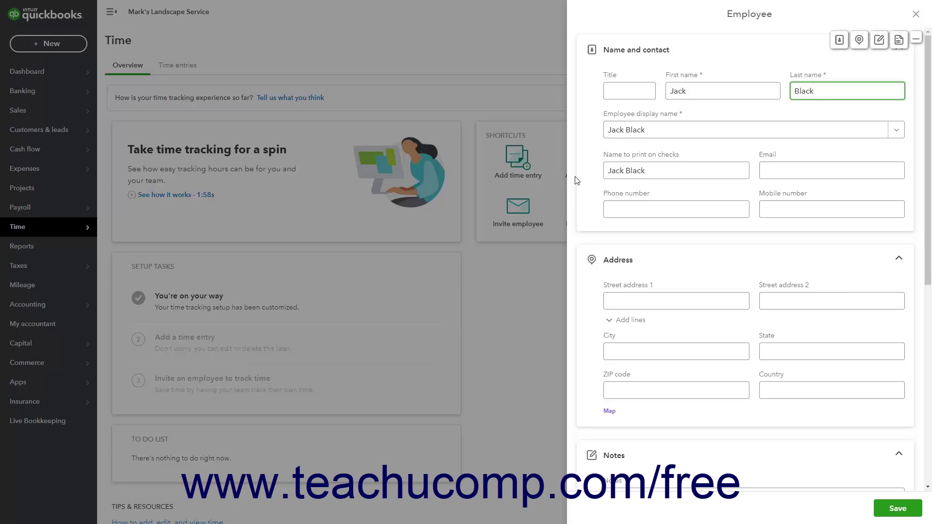
scroll(670, 286, down, 8)
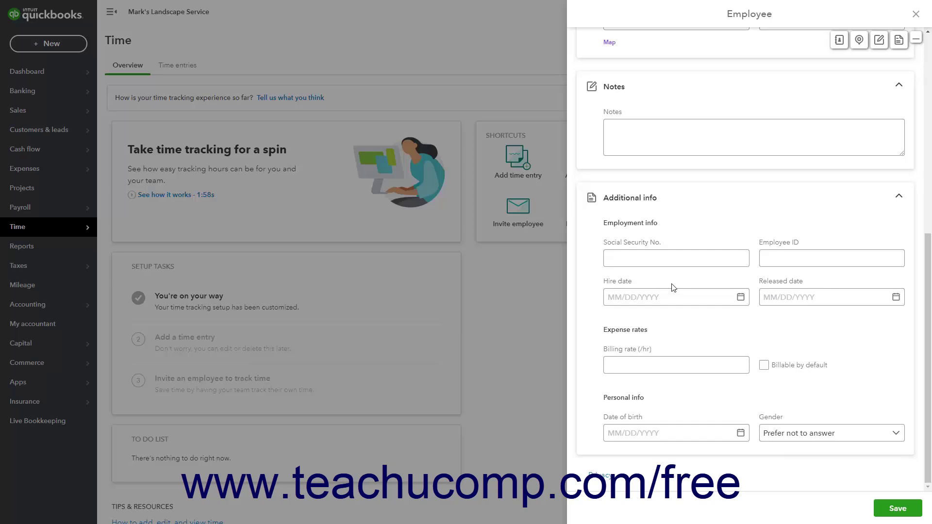
click(674, 368)
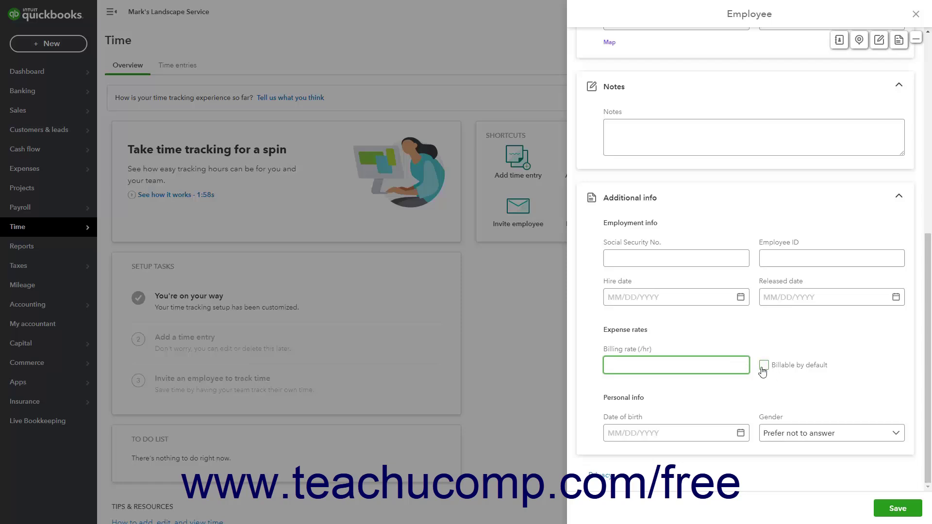
click(891, 514)
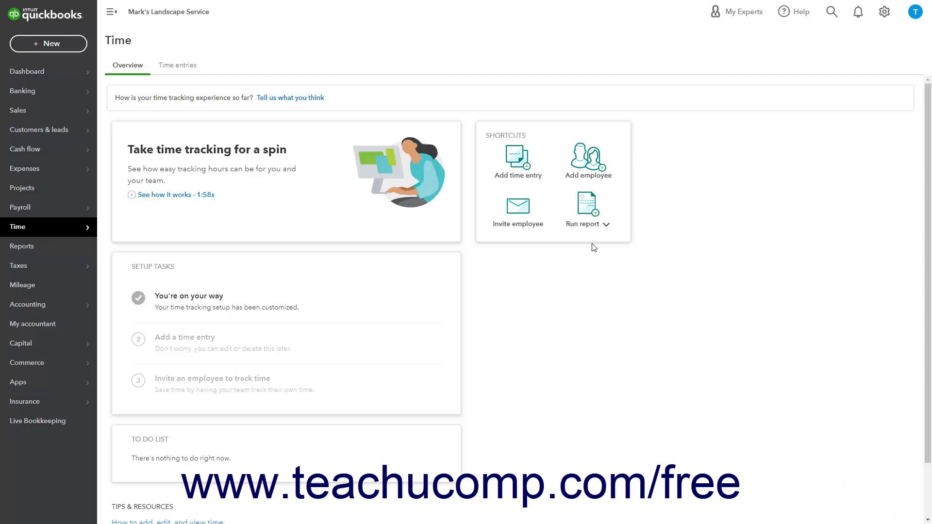
Preview the employee list for adding a time entry from the Overview and go to the Time entries page.
click(528, 174)
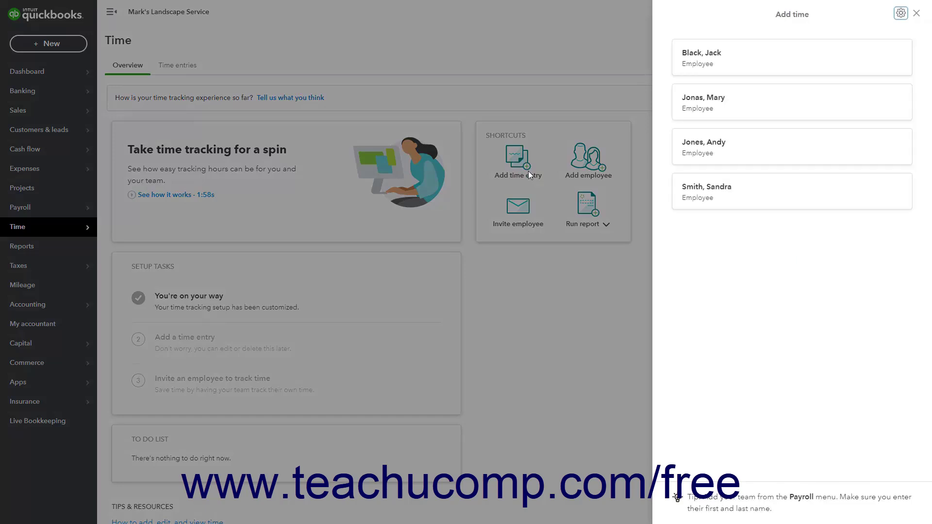
click(916, 14)
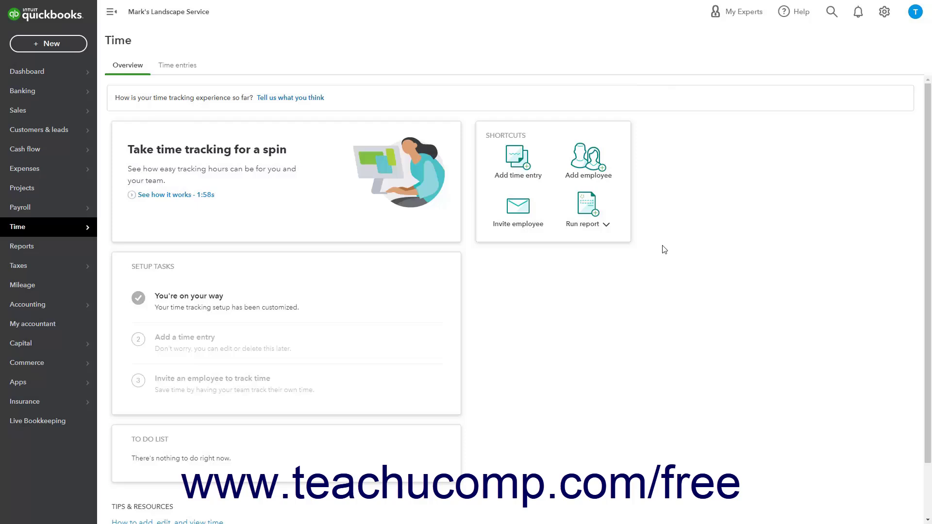
click(186, 72)
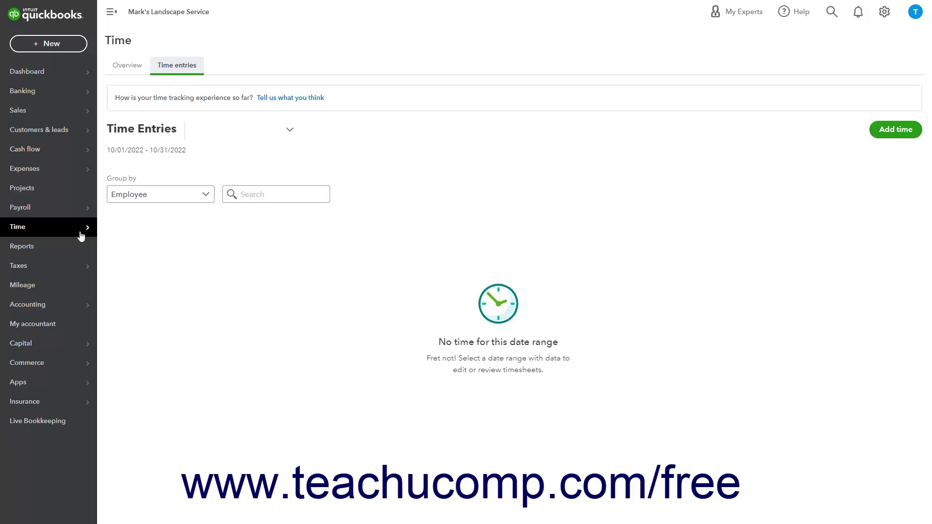
mouse_move(81, 236)
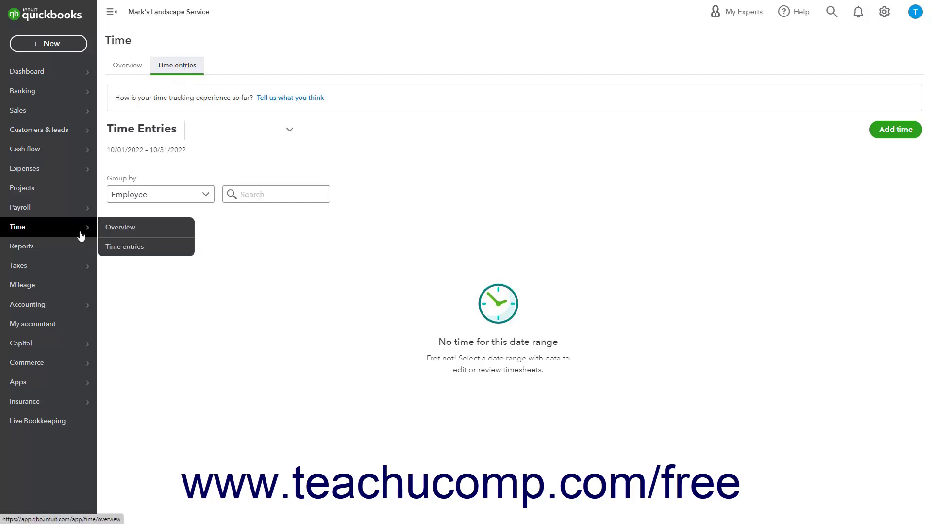
click(126, 247)
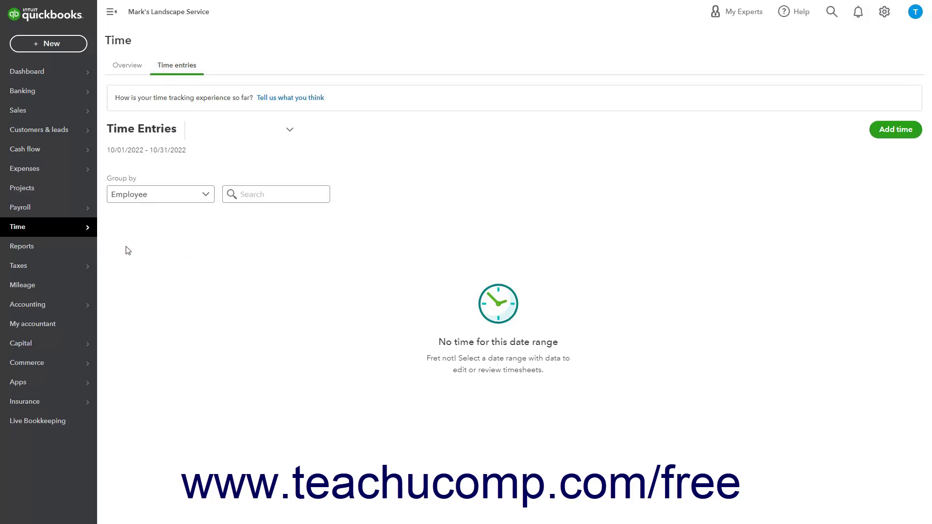
Start adding time for the newly created employee, choose the custom date October 24, 2022, and dismiss the guided tip.
click(886, 139)
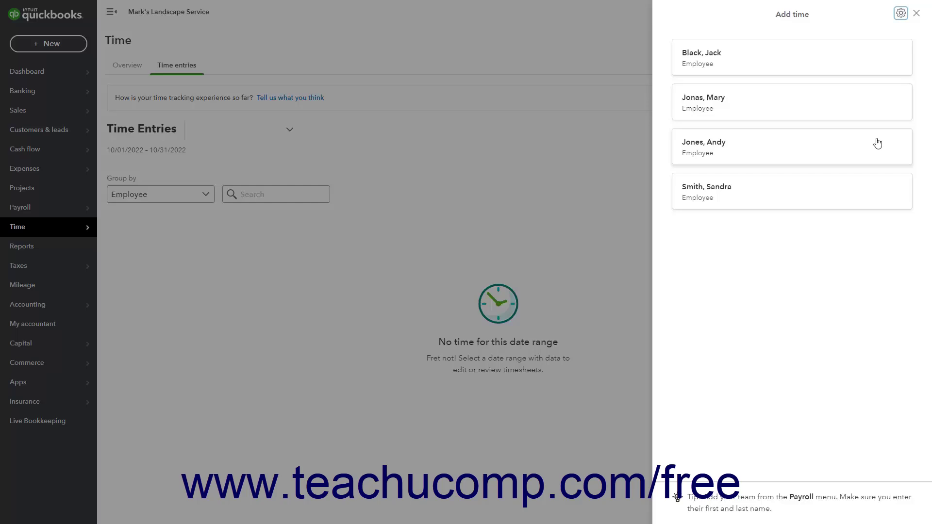
click(767, 70)
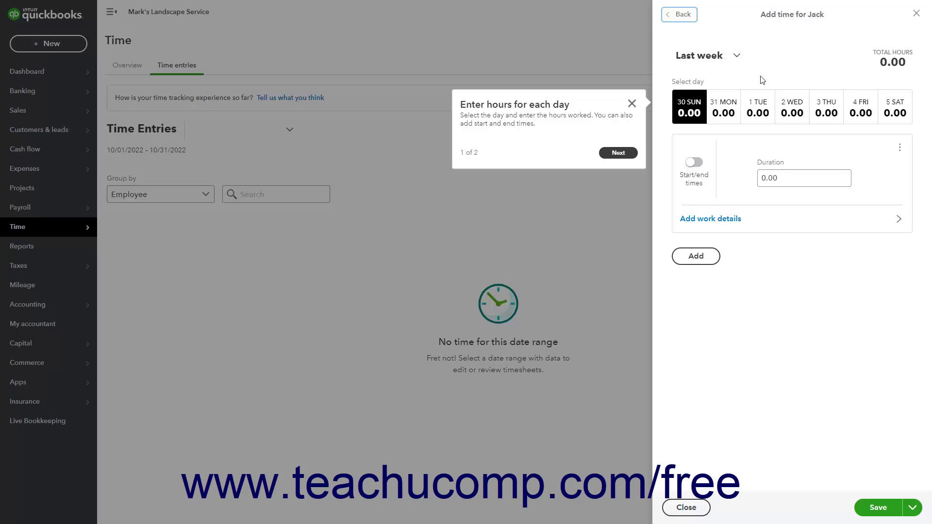
click(736, 60)
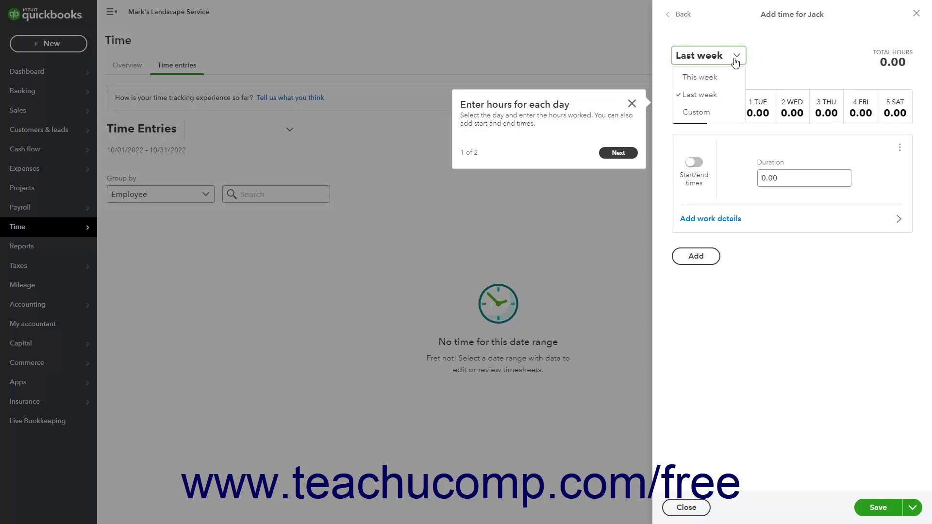
click(705, 113)
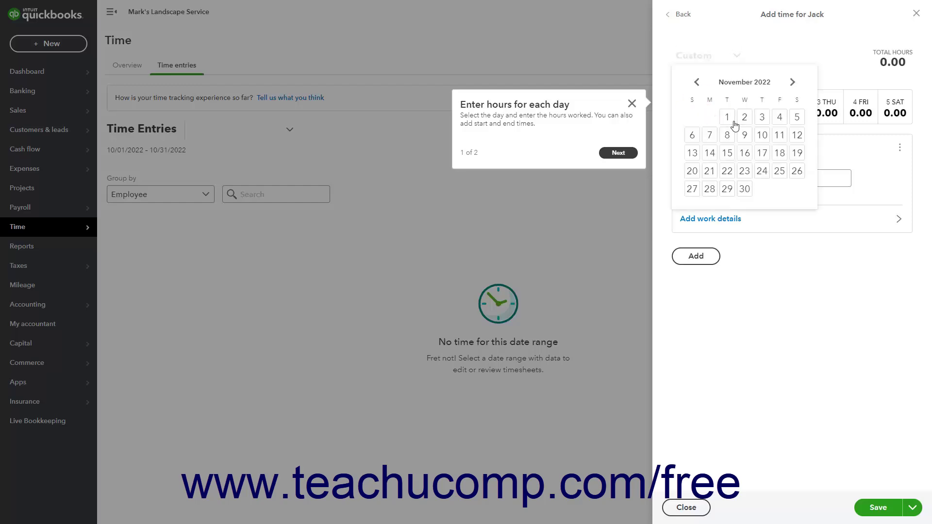
click(696, 82)
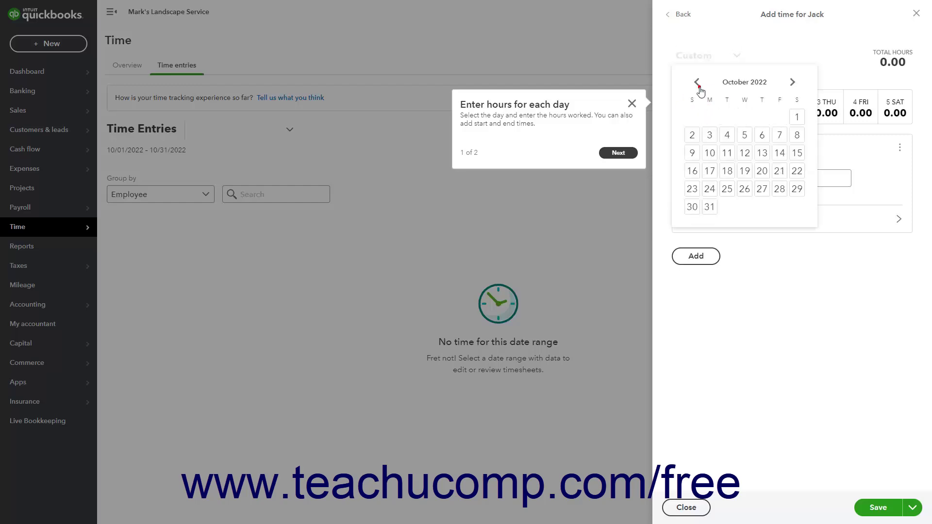
click(710, 189)
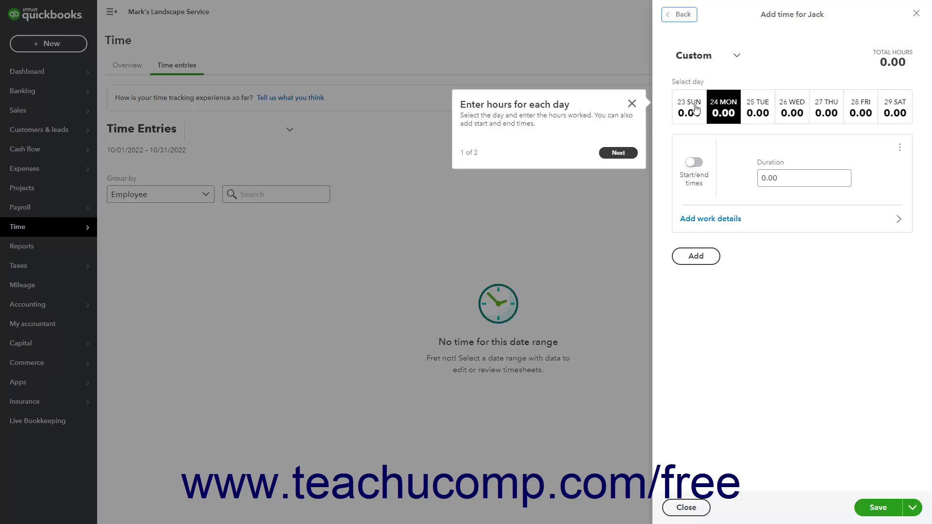
click(632, 104)
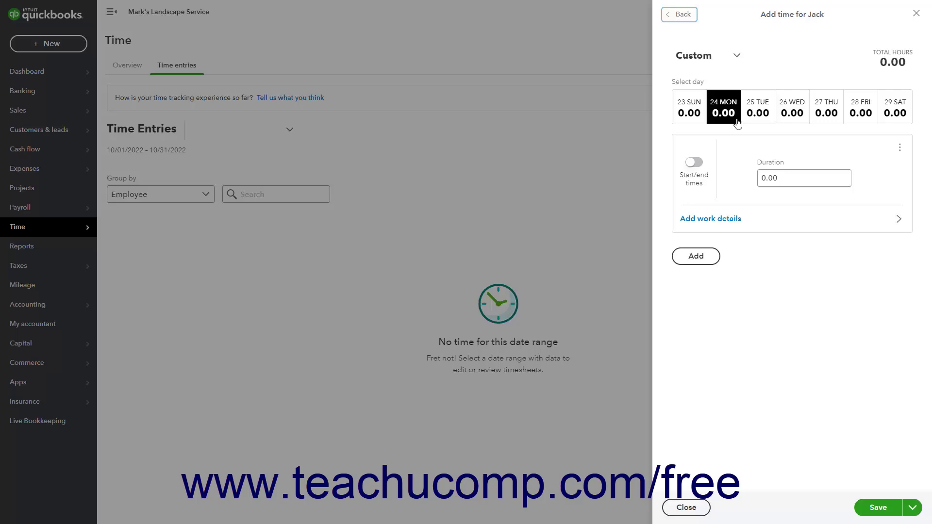
For Monday the 24th, enable start/end times and set the start to 08:00 am and the end to 03:30 pm.
click(727, 117)
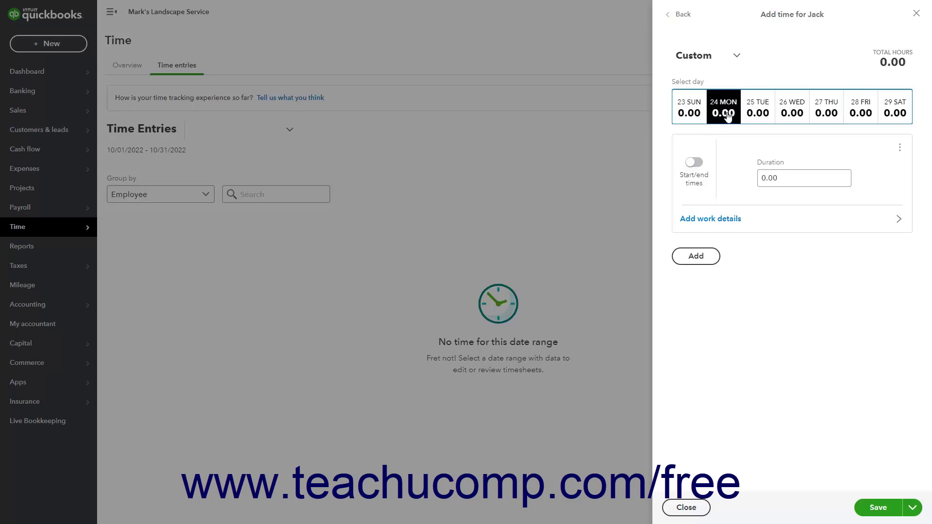
click(763, 178)
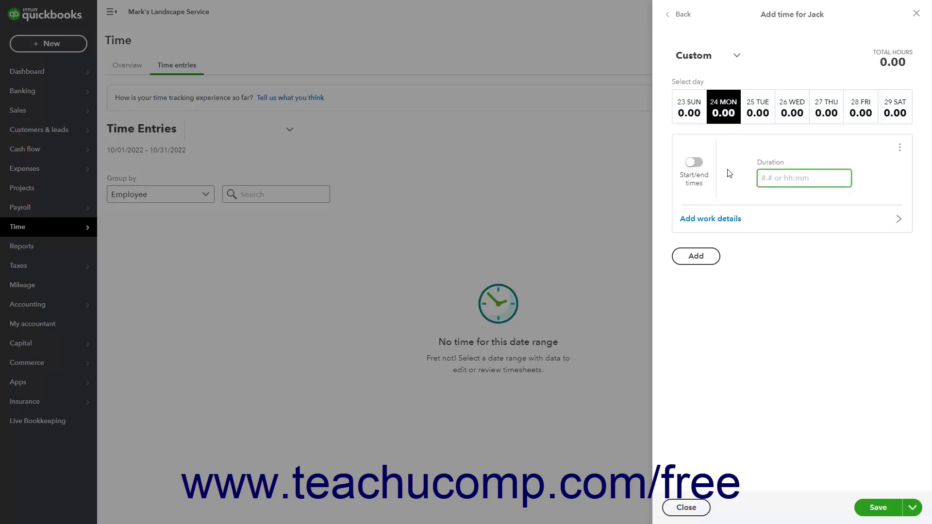
text(8)
click(694, 162)
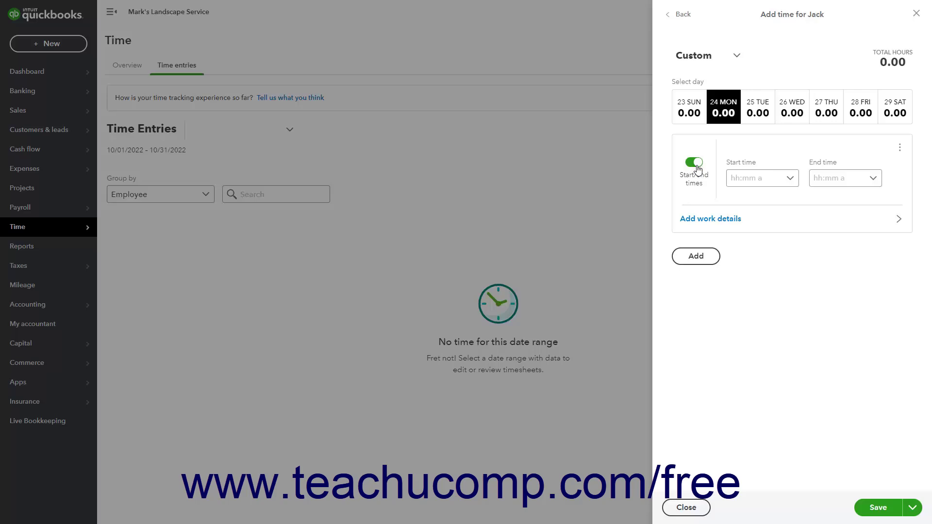
click(775, 180)
click(791, 180)
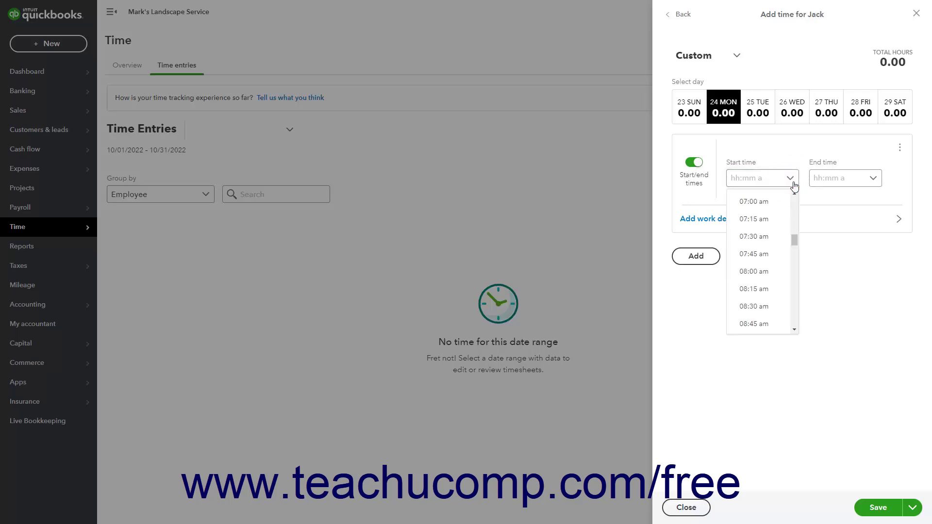
click(763, 272)
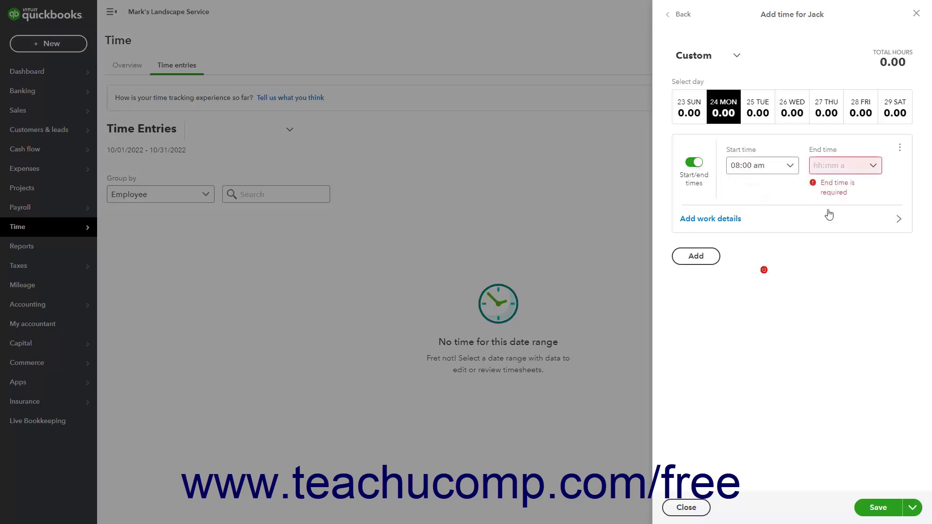
click(873, 170)
scroll(858, 259, down, 5)
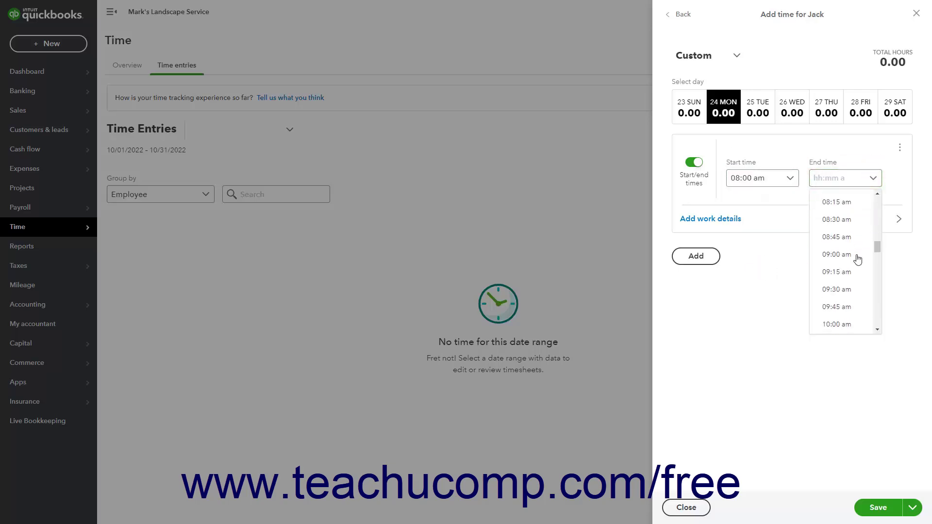
scroll(857, 259, down, 8)
click(855, 273)
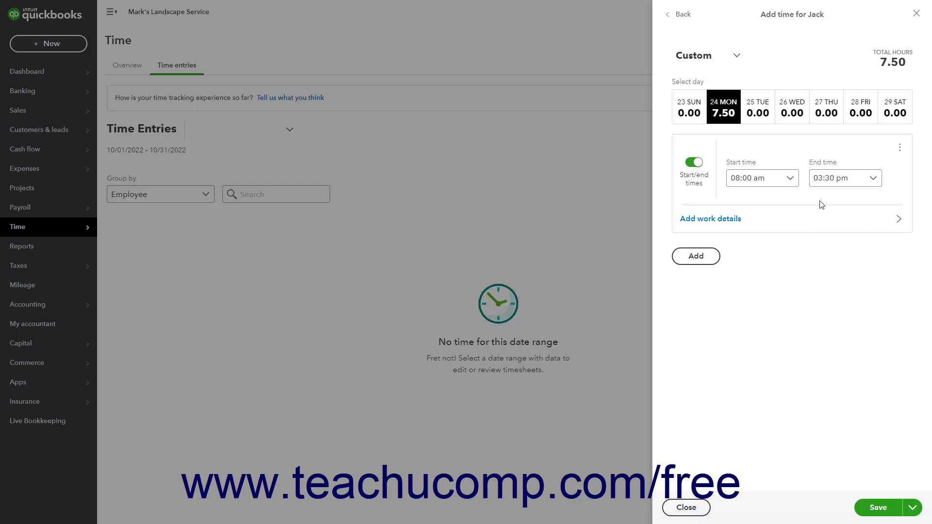
Add work details with County Parks Department as customer and Lawn Care Services:Fall Clean Up and Leaf Removal as service.
click(738, 227)
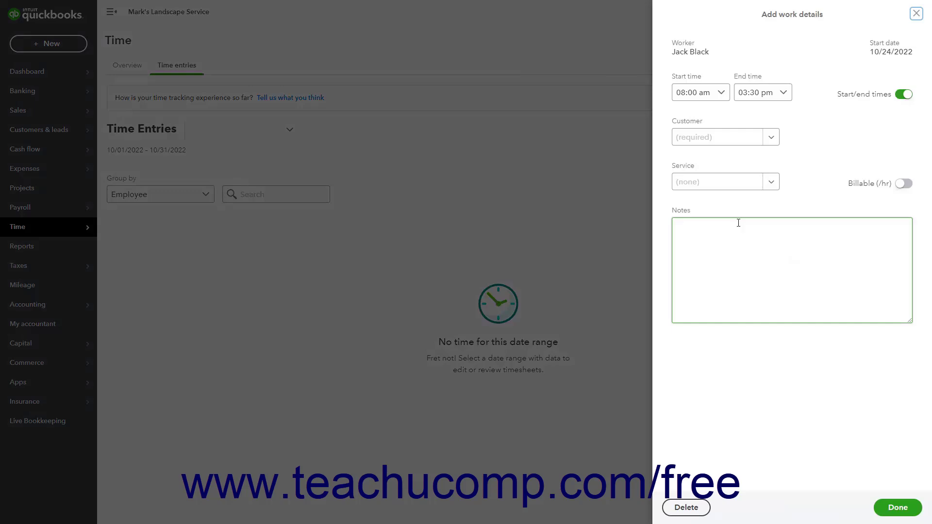
click(742, 111)
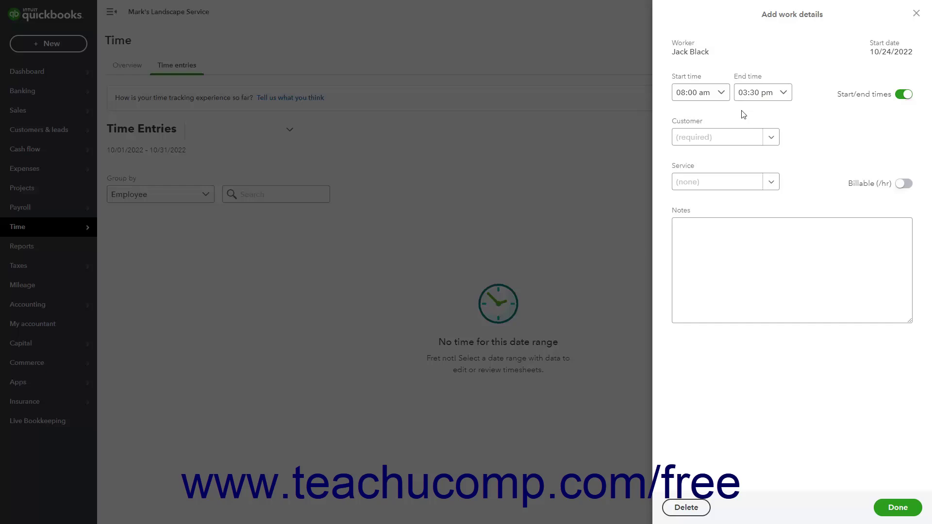
click(770, 140)
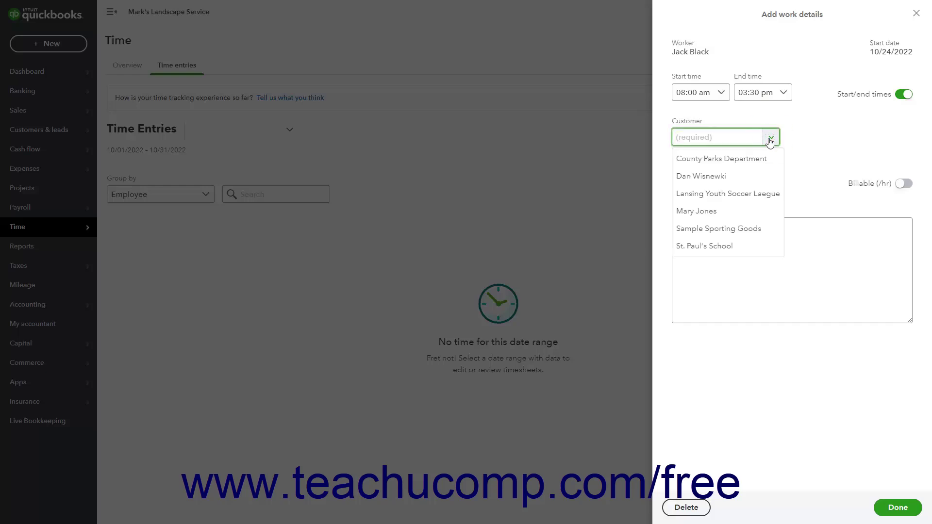
click(758, 159)
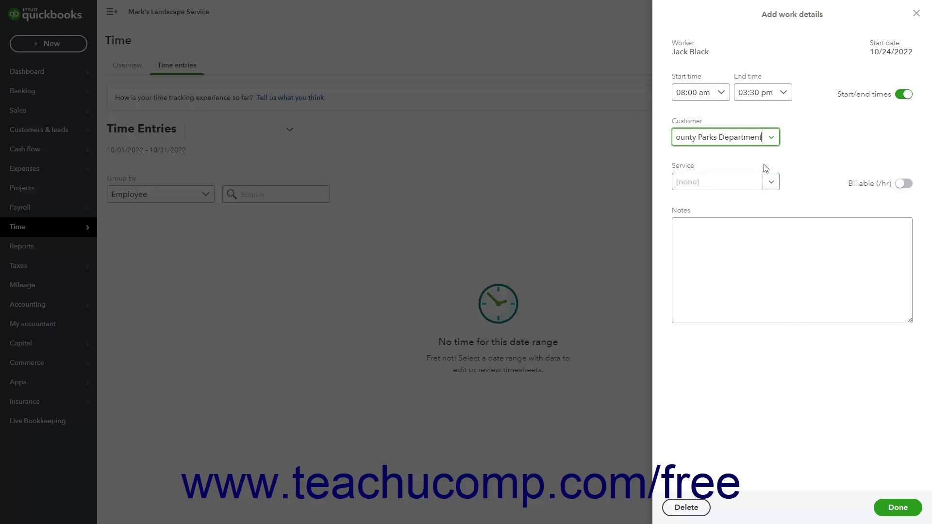
click(770, 142)
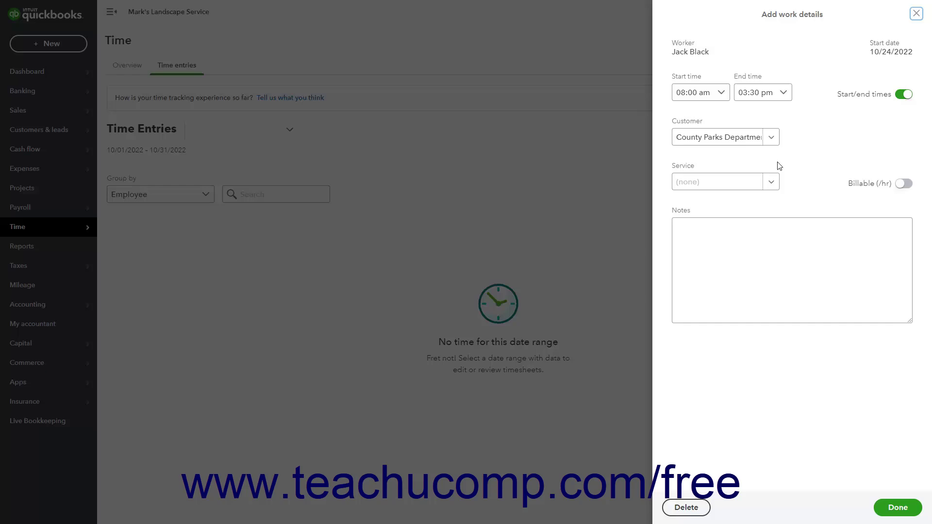
click(771, 183)
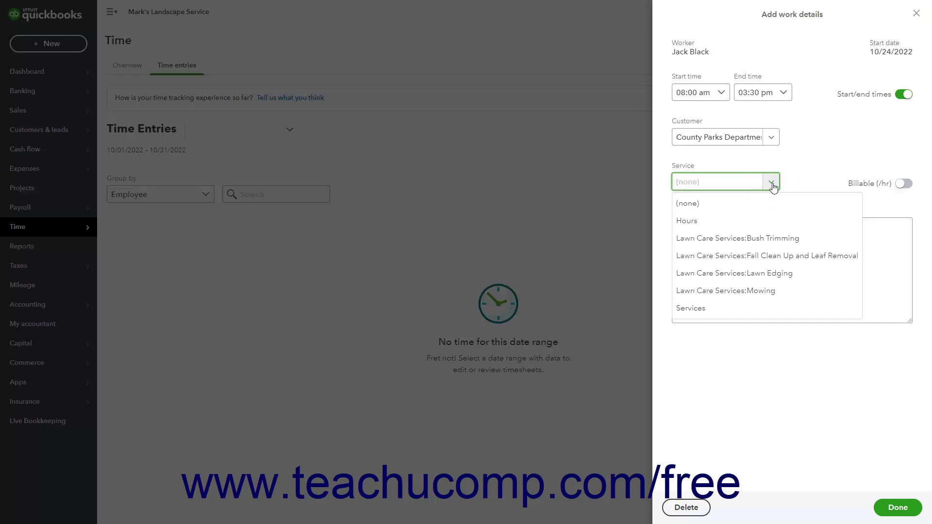
click(771, 255)
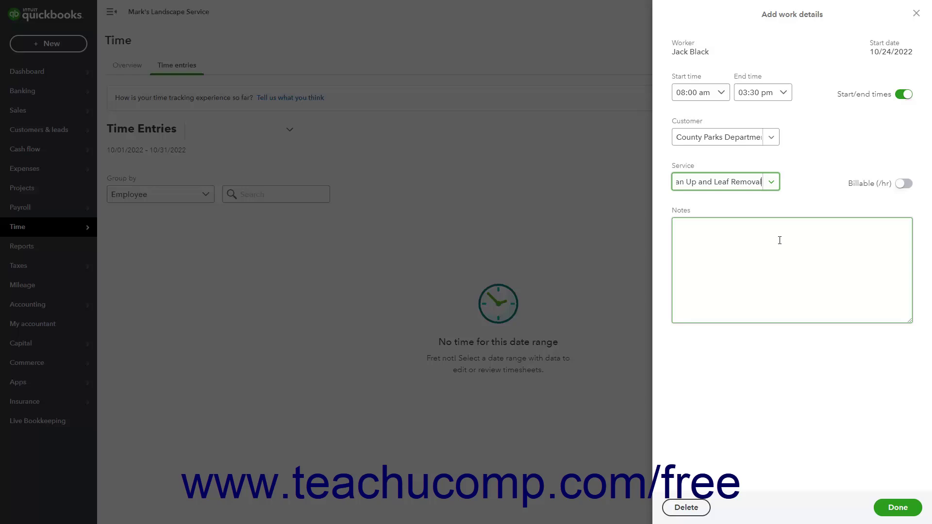
Mark the October 24 work as billable and confirm its work details, leaving the notes blank.
click(901, 187)
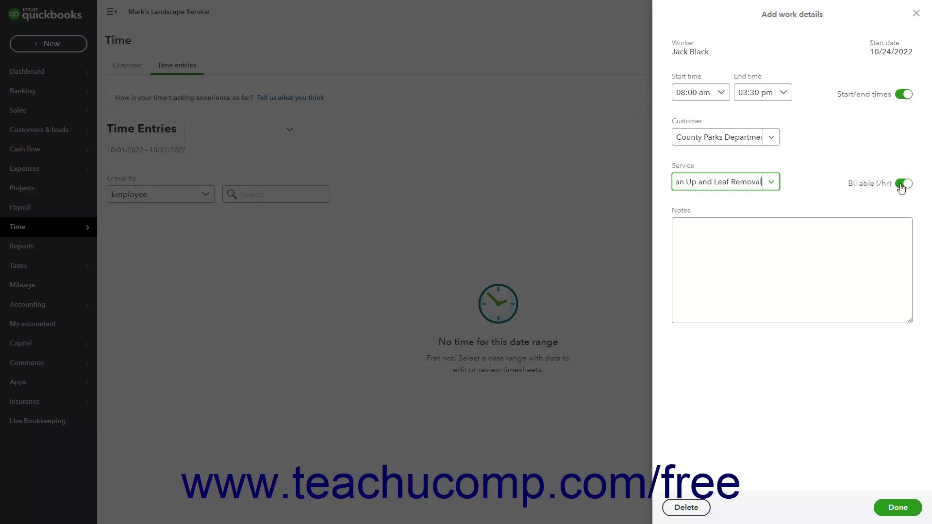
click(788, 240)
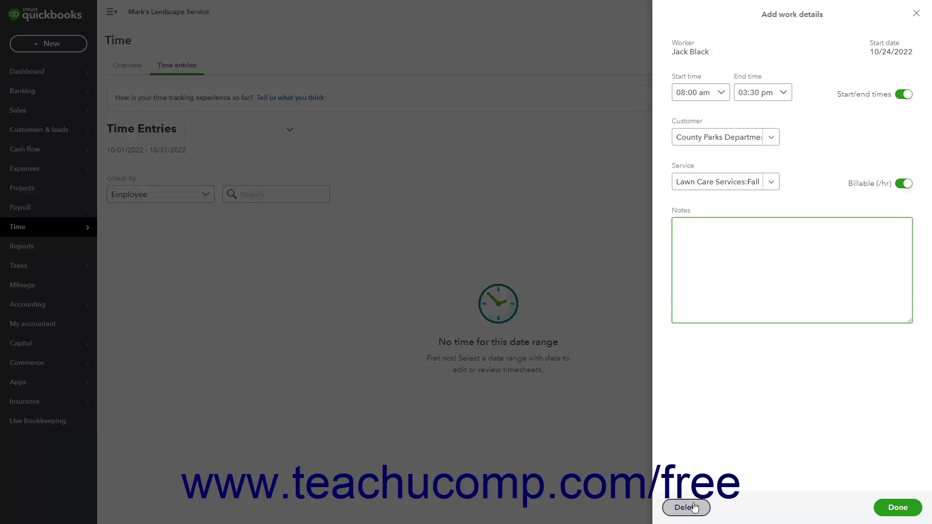
click(875, 502)
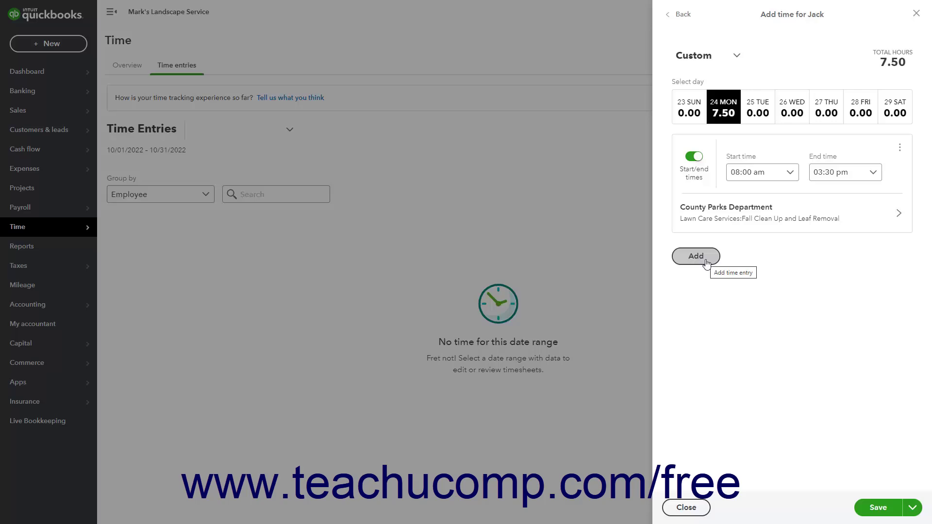
click(900, 148)
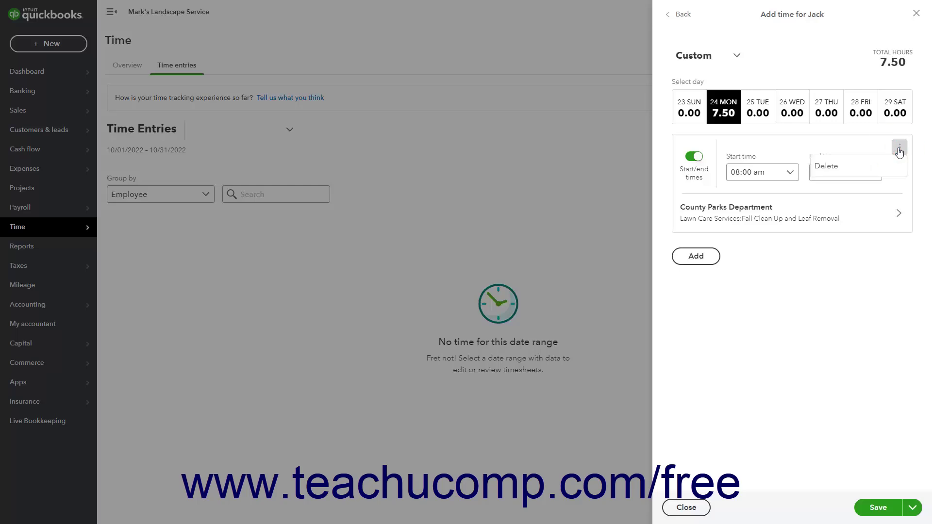
click(900, 151)
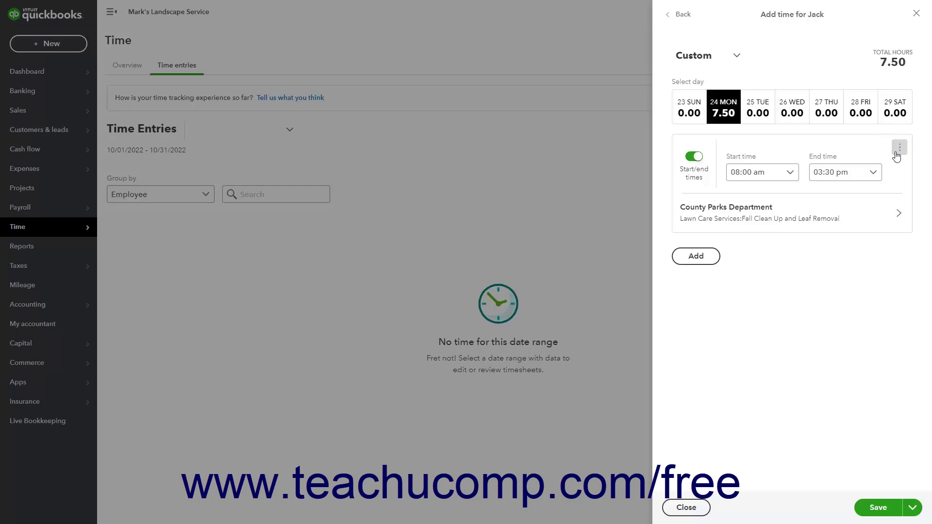
Open the work details for Tuesday the 25th and set the duration to 4 hours.
click(758, 113)
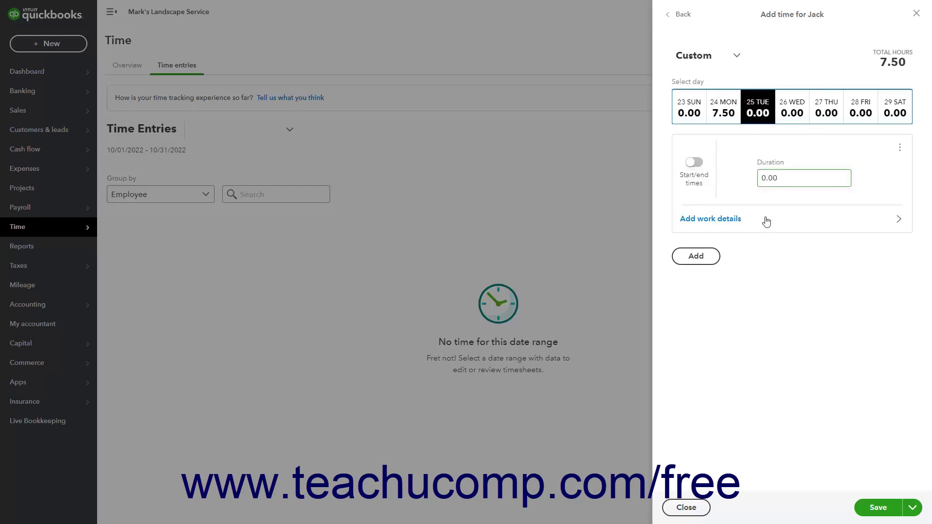
click(751, 223)
click(715, 98)
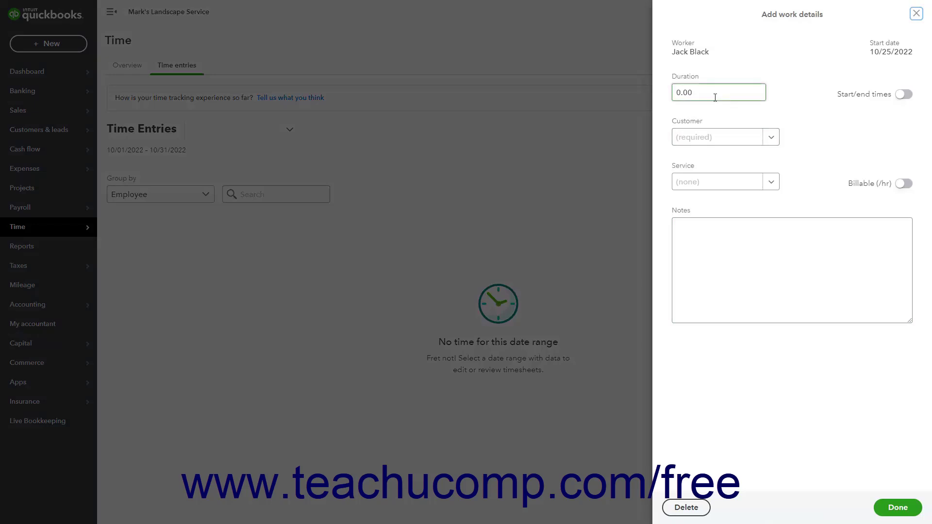
click(715, 97)
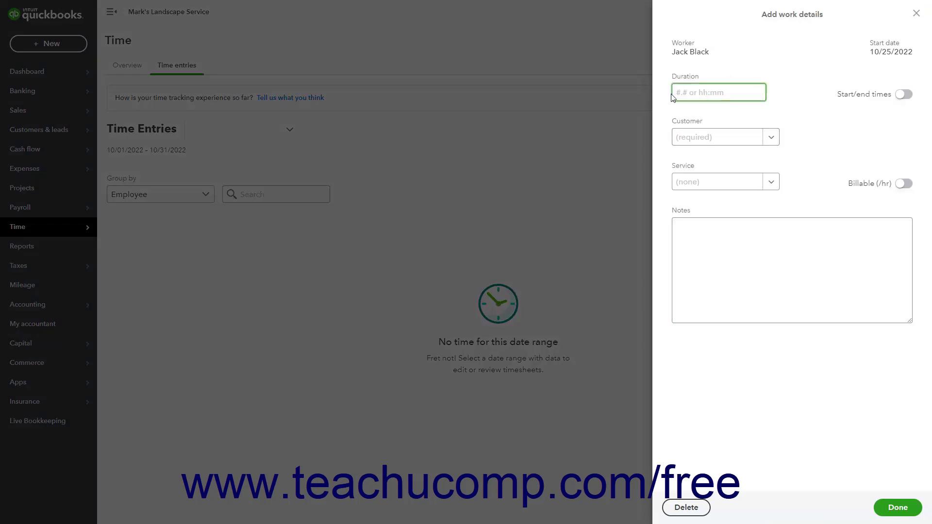
text(4)
Assign County Parks Department and Lawn Care Services:Fall Clean Up and Leaf Removal to the October 25 entry, make it billable, and confirm.
click(768, 138)
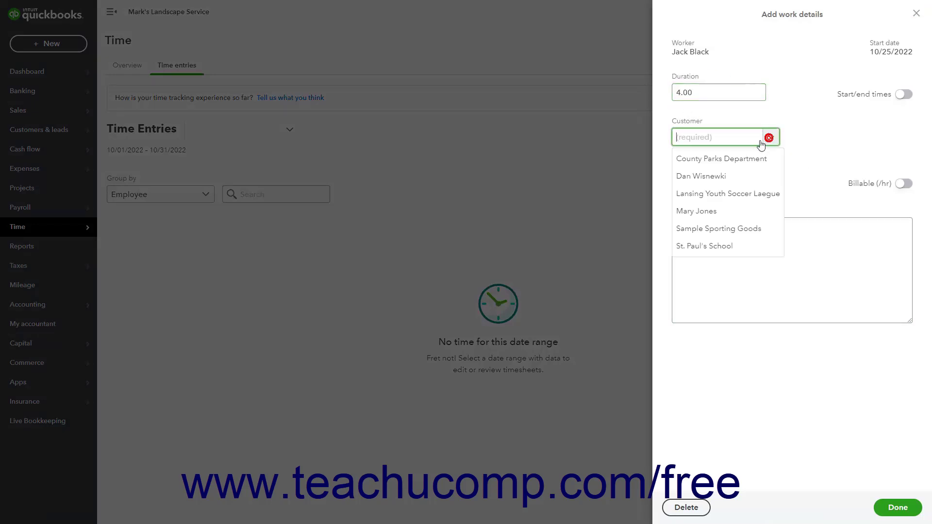
click(760, 158)
click(765, 181)
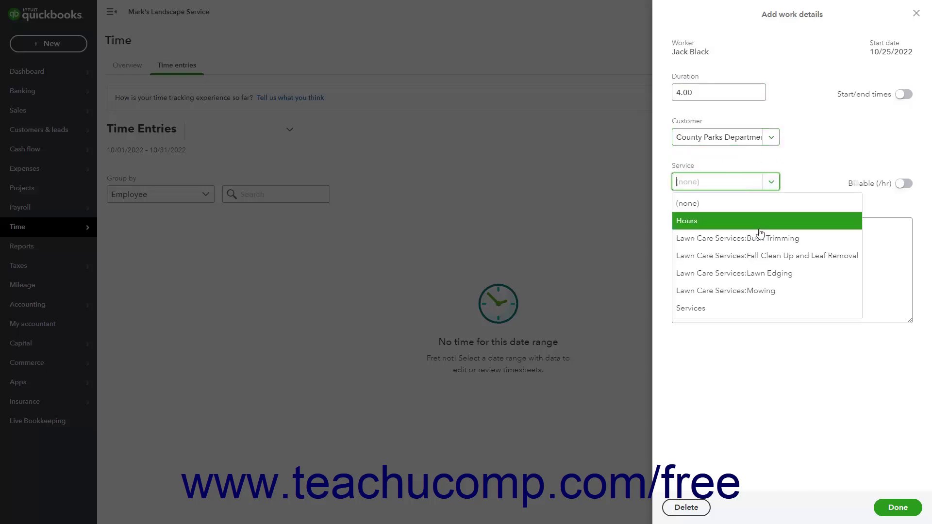
click(756, 257)
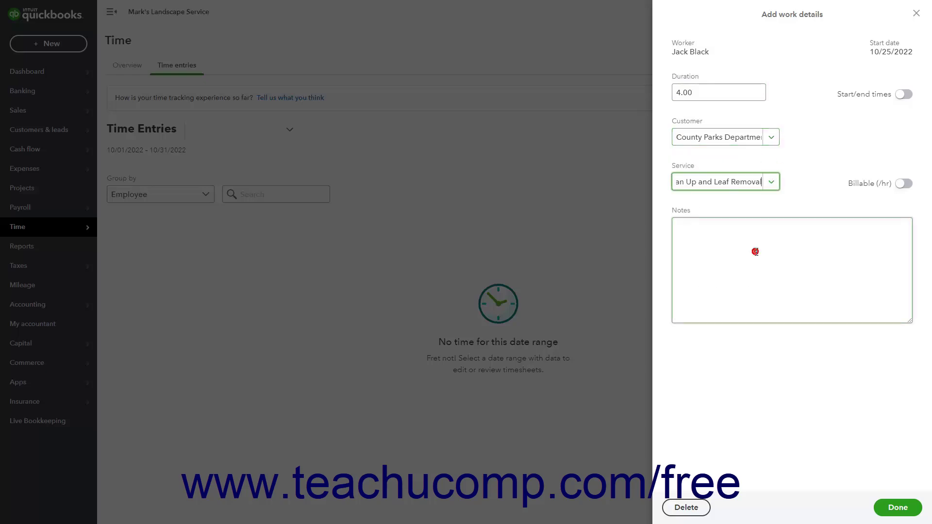
click(902, 184)
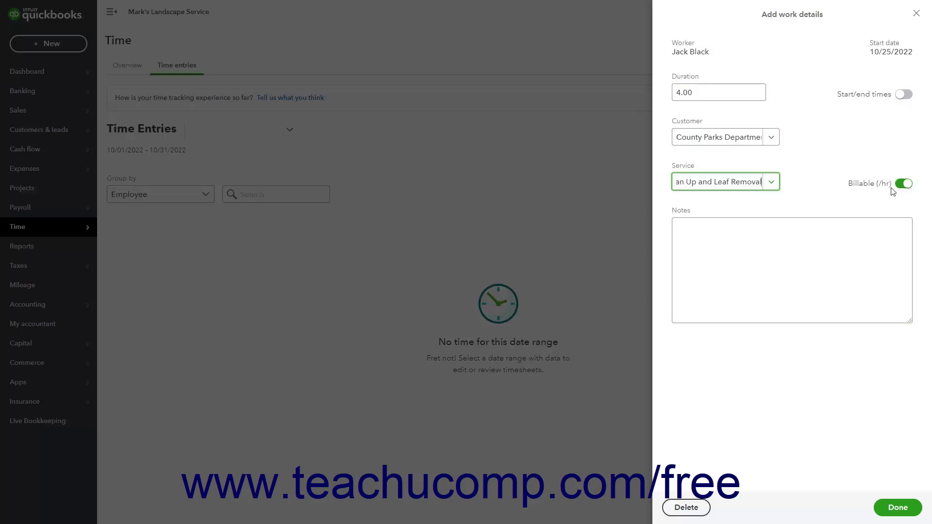
click(896, 506)
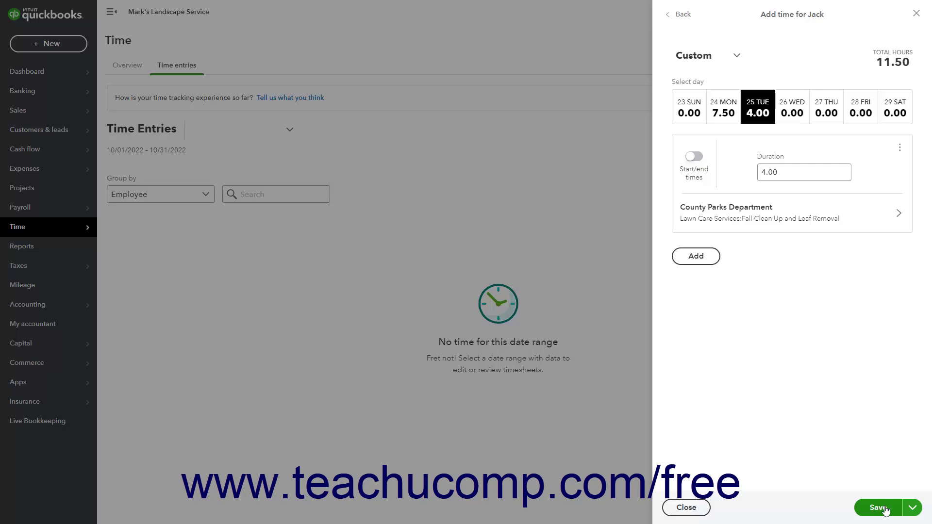
Save the employee's time entries for the week and close the time entry form.
click(912, 507)
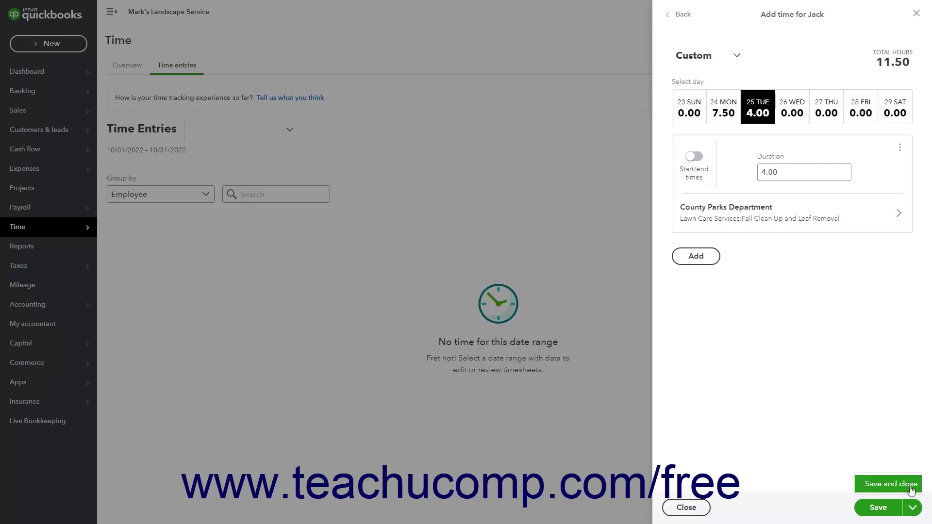
click(912, 507)
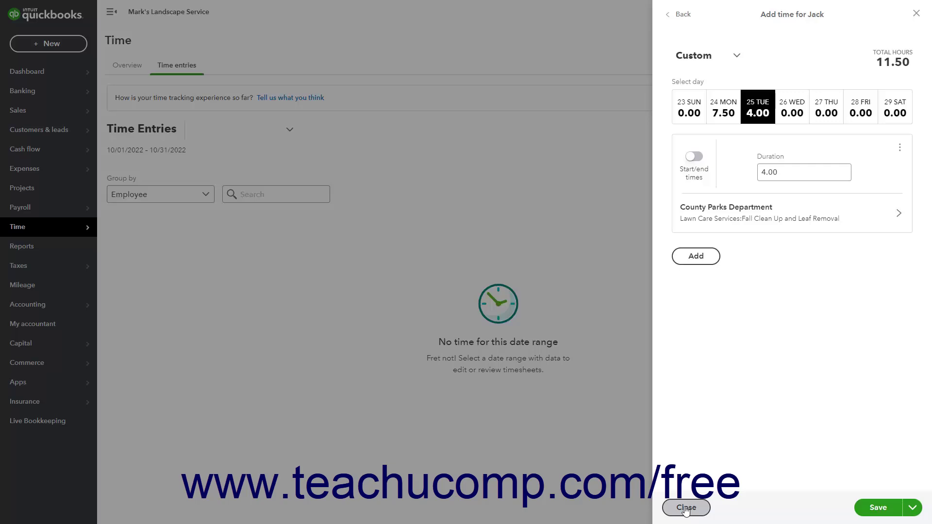
click(910, 509)
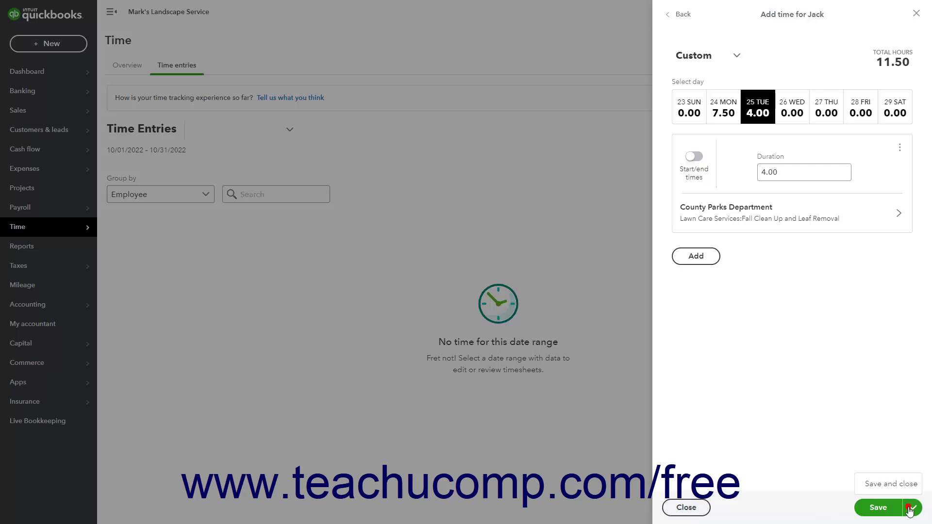
click(890, 483)
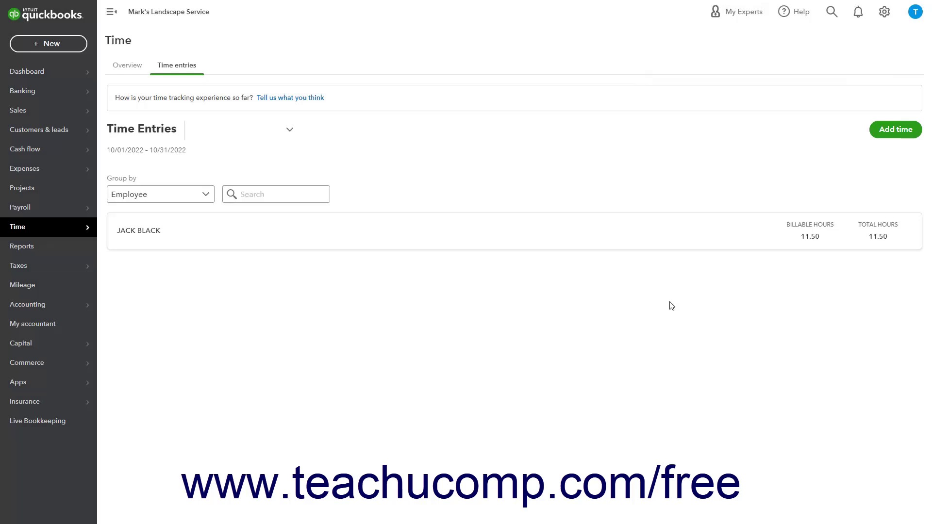
Go to the Time entries page and open the employee's individual time entries.
mouse_move(84, 233)
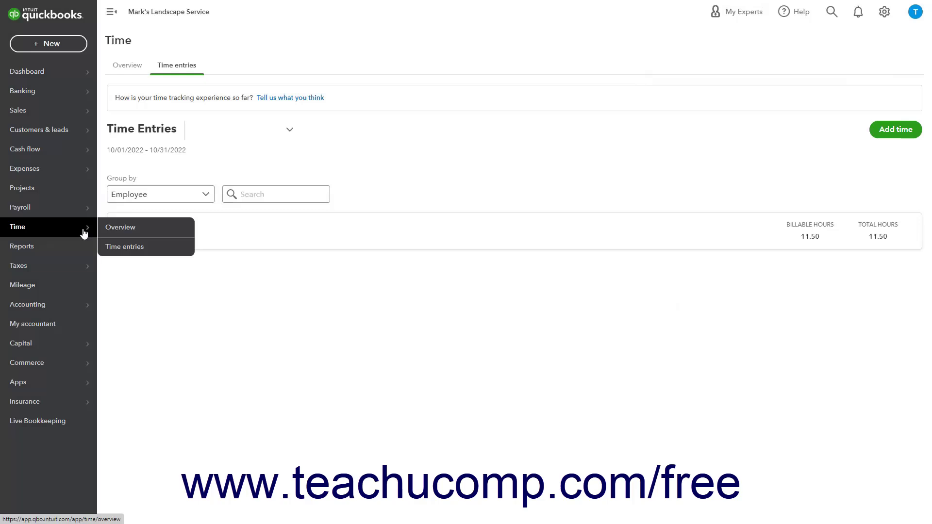
click(132, 246)
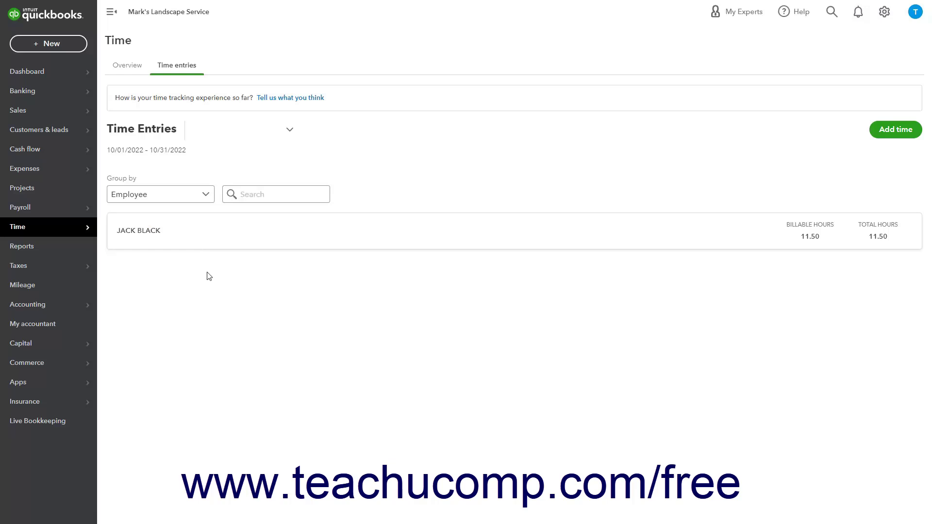
click(216, 242)
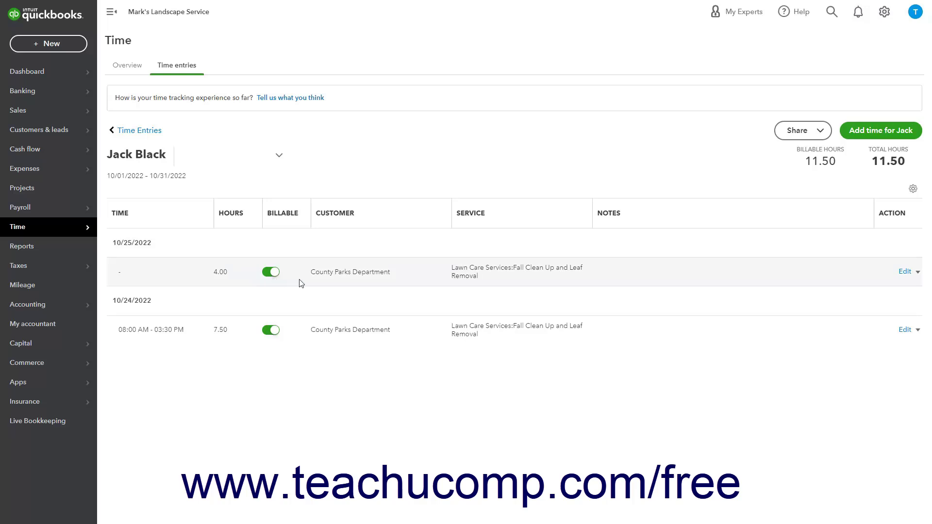
Change the duration of the October 25 time entry to 4.50 hours, save it, and close its details.
click(904, 272)
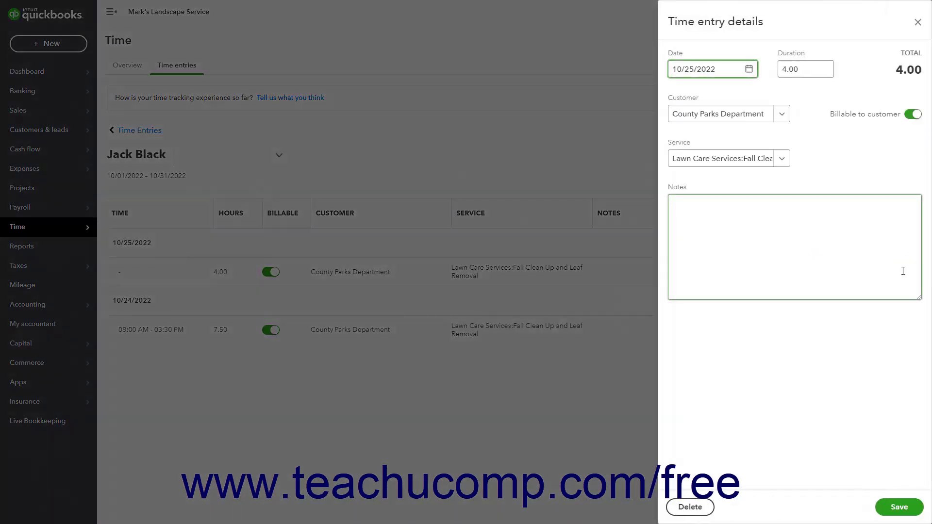
click(794, 69)
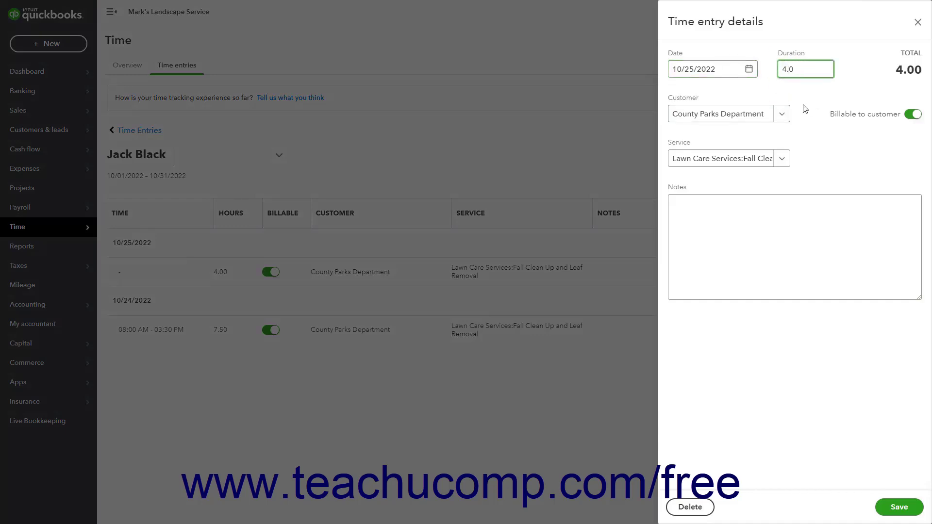
text(5)
click(894, 508)
click(918, 22)
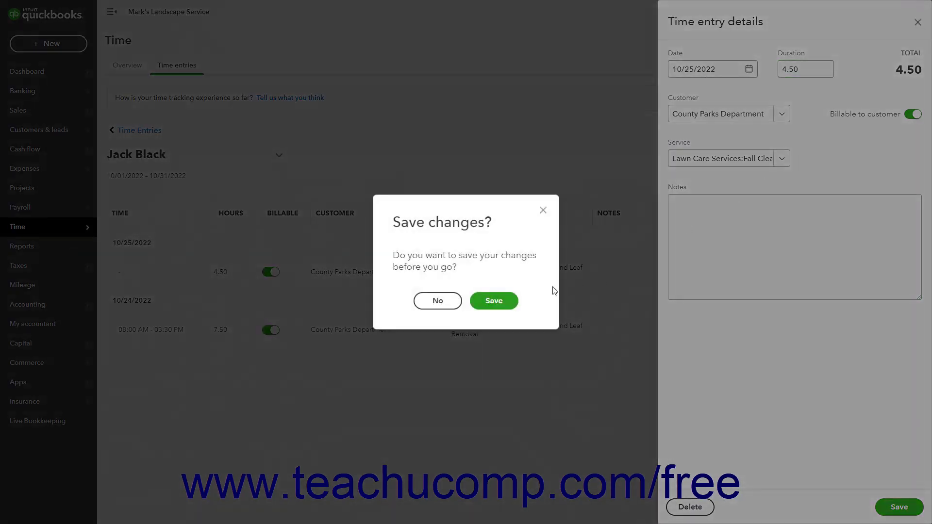
click(452, 305)
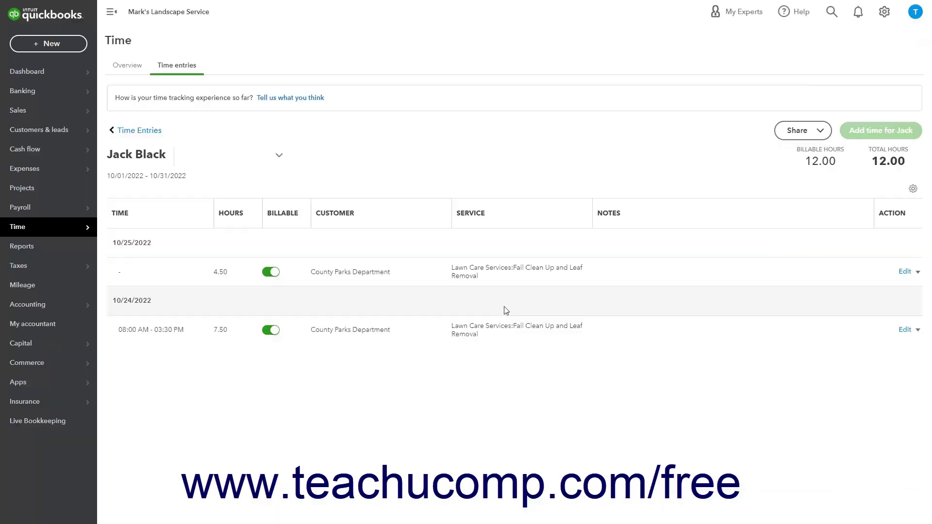
click(917, 273)
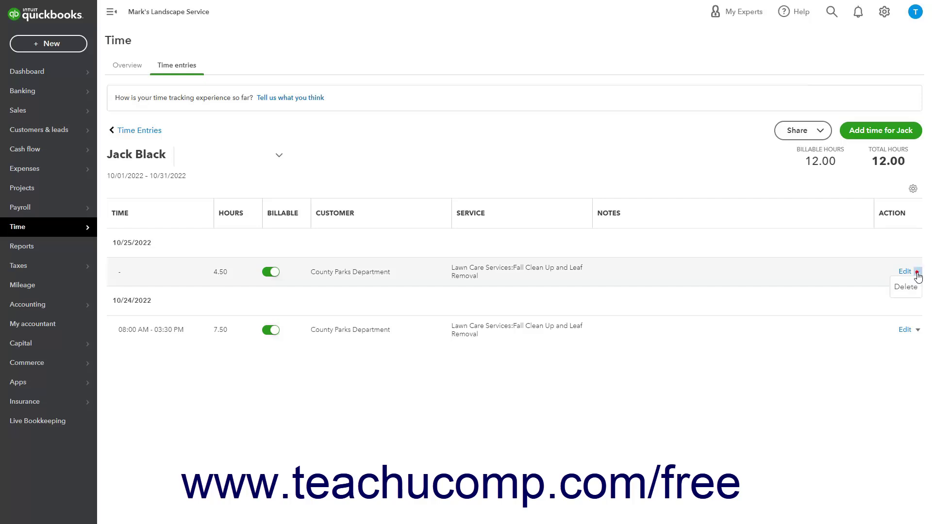
click(905, 287)
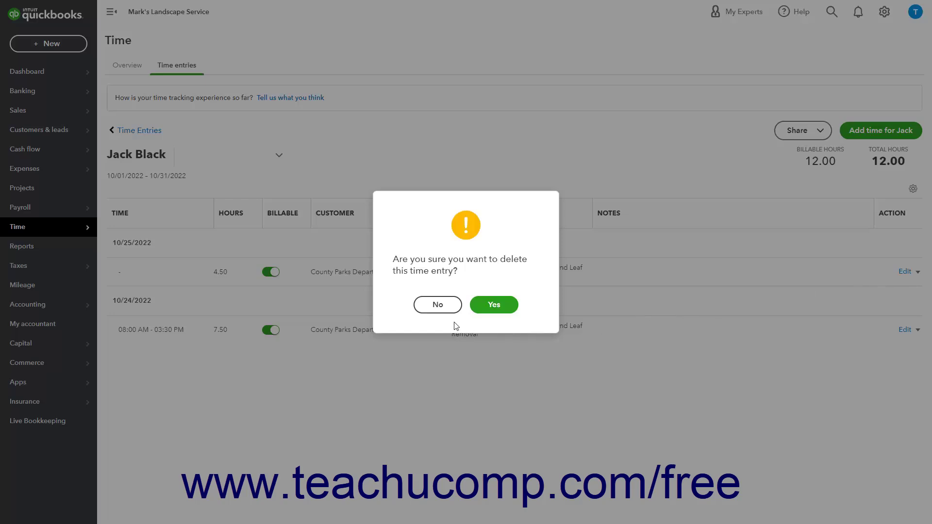
click(438, 305)
click(504, 380)
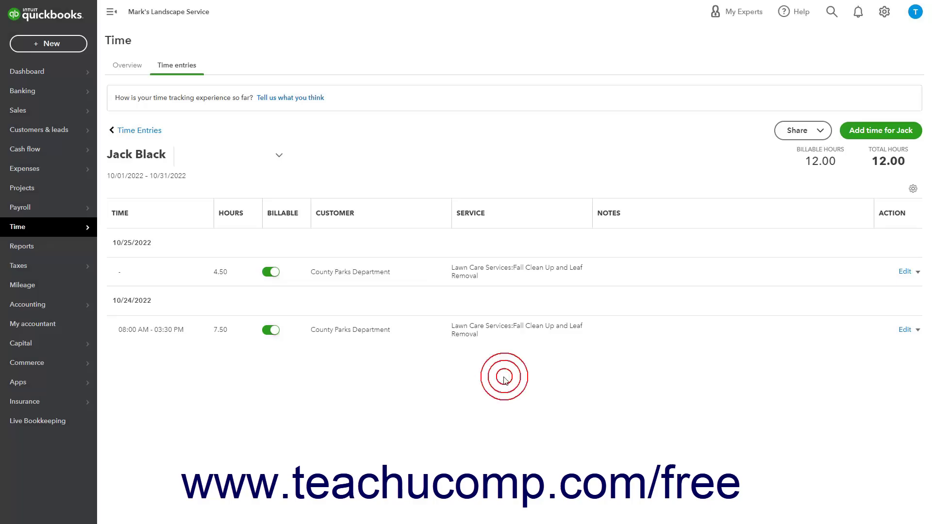